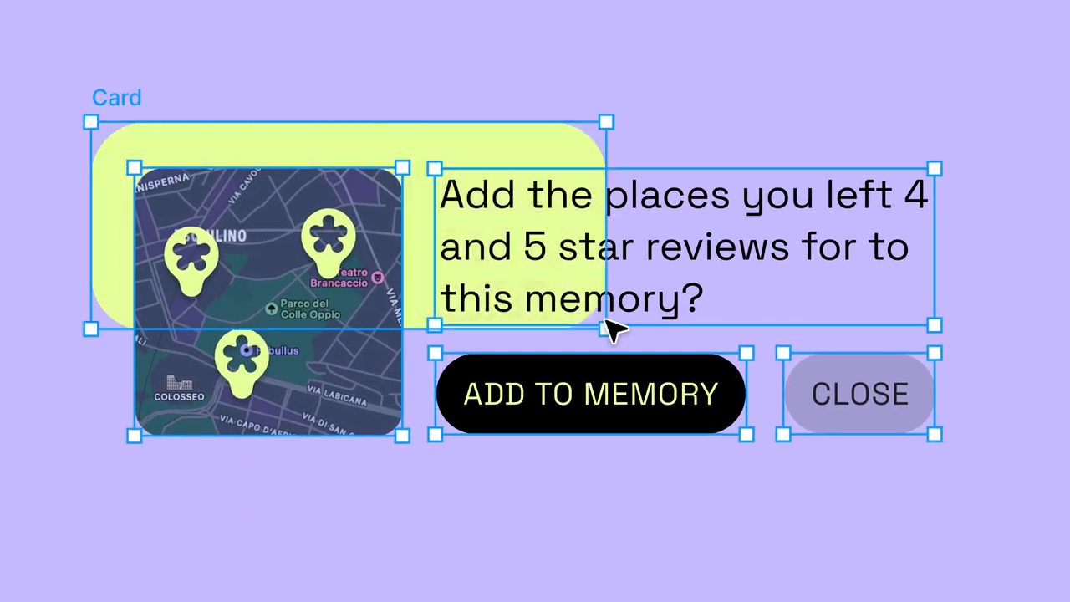
- Enlarge the Card frame so it encloses the map, the prompt text and both buttons
left_click_drag(608, 322, 971, 470)
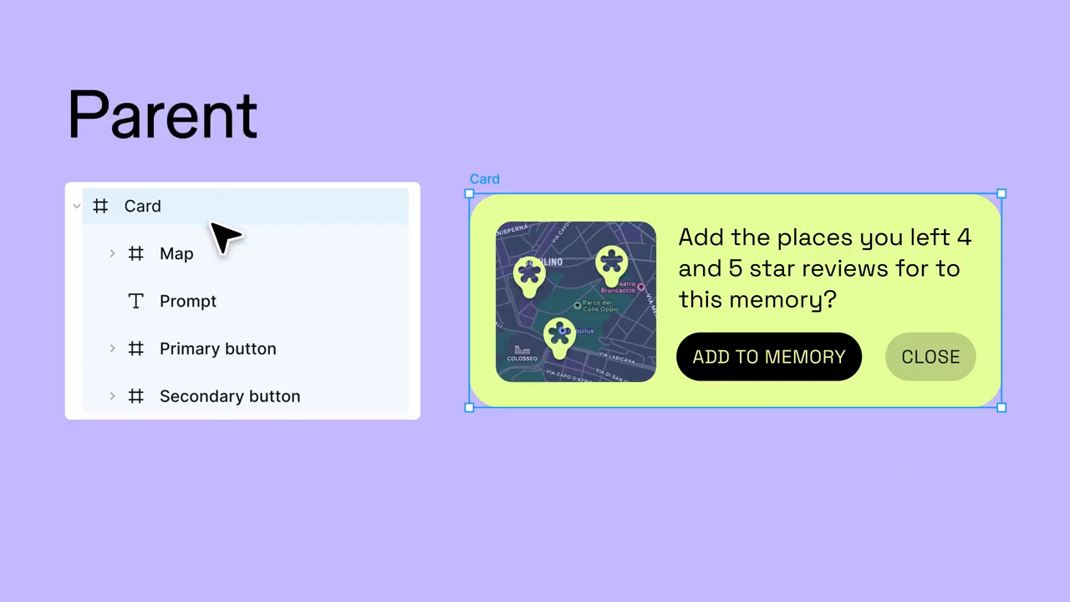
- Select the Card frame's four child layers together: Map, Prompt, Primary button and Secondary button
left_click(211, 256)
left_click(227, 305, "shift")
left_click(220, 351, "shift")
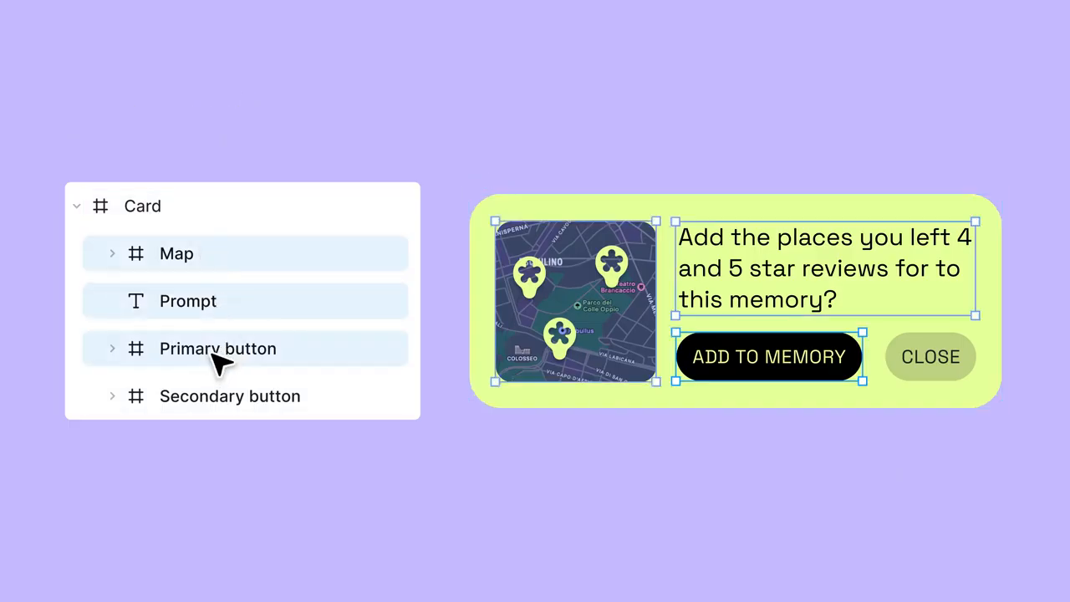
left_click(226, 399, "shift")
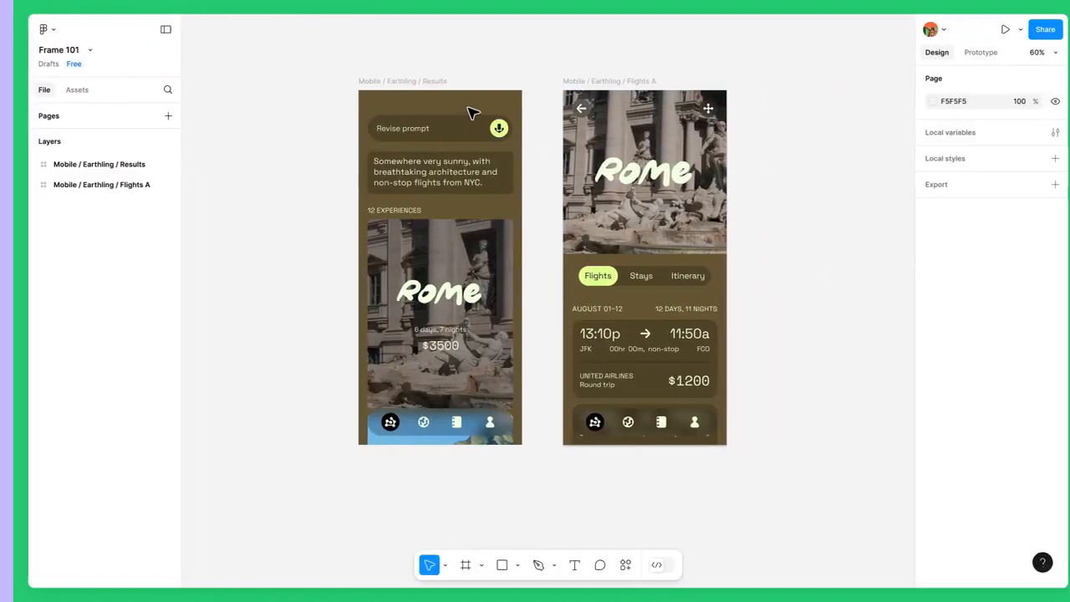
- Move the Mobile / Earthling / Results frame slightly away from the Flights A frame, to X 77
mouse_move(427, 83)
left_mouse_down()
mouse_move(399, 67)
mouse_move(409, 81)
left_mouse_up()
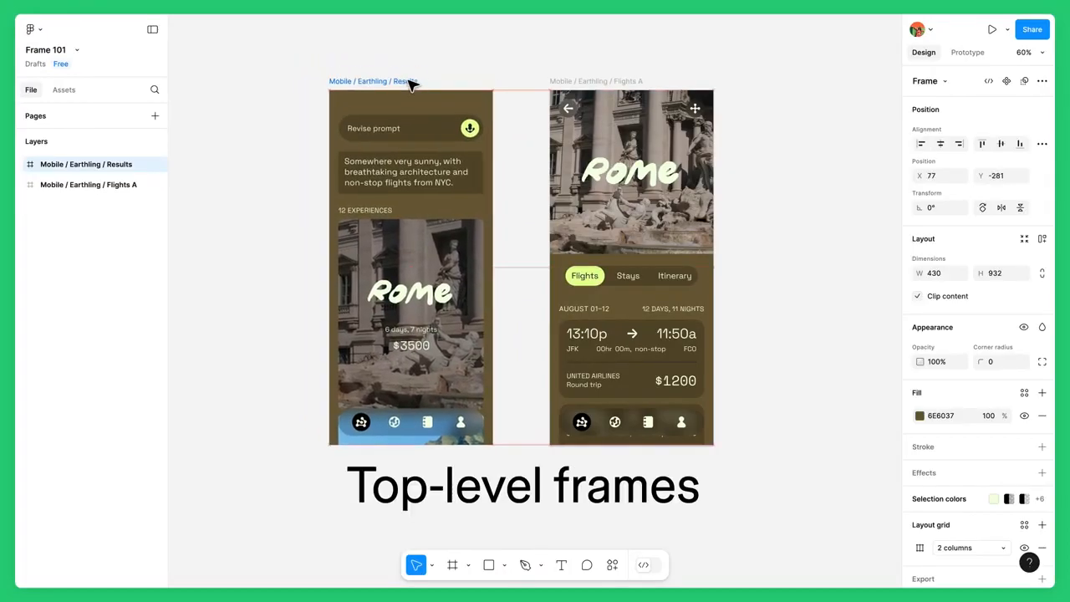
left_click_drag(409, 84, 411, 81)
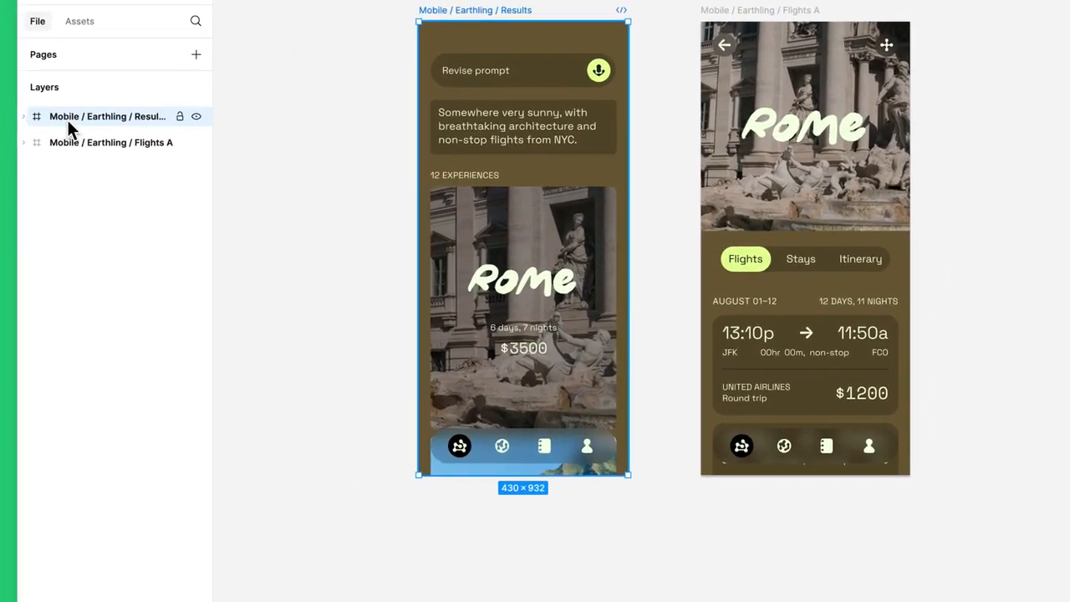
- Expand the Results frame's nested layers, including Bottom Nav, Input, Content and Cards, and select the 12 EXPERIENCES text
left_click(24, 113)
left_click(43, 139)
left_click(44, 272)
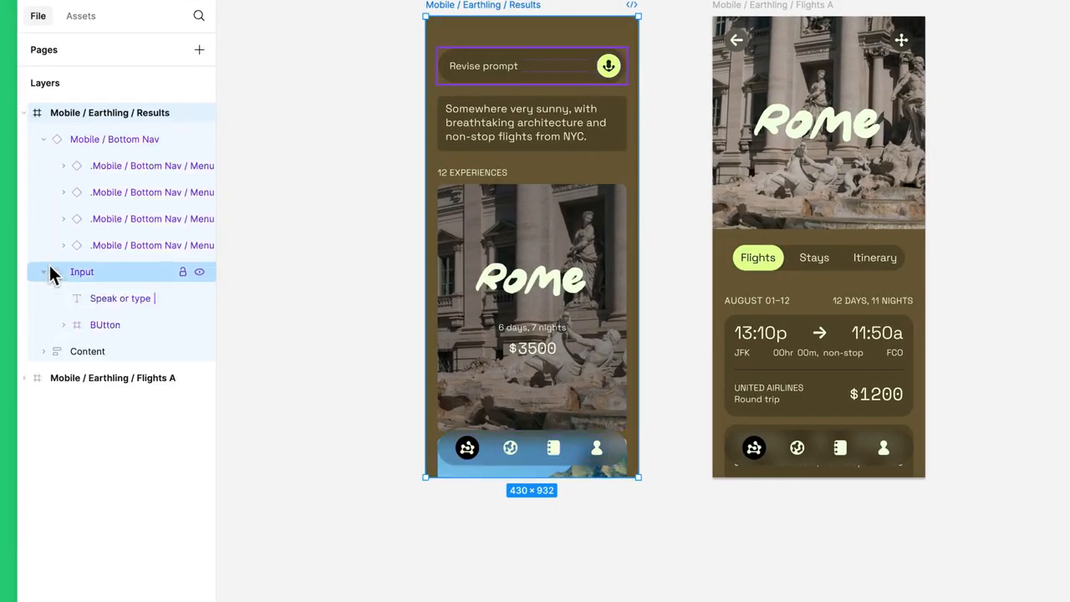
left_click(98, 326)
left_click(44, 351)
left_click(63, 378)
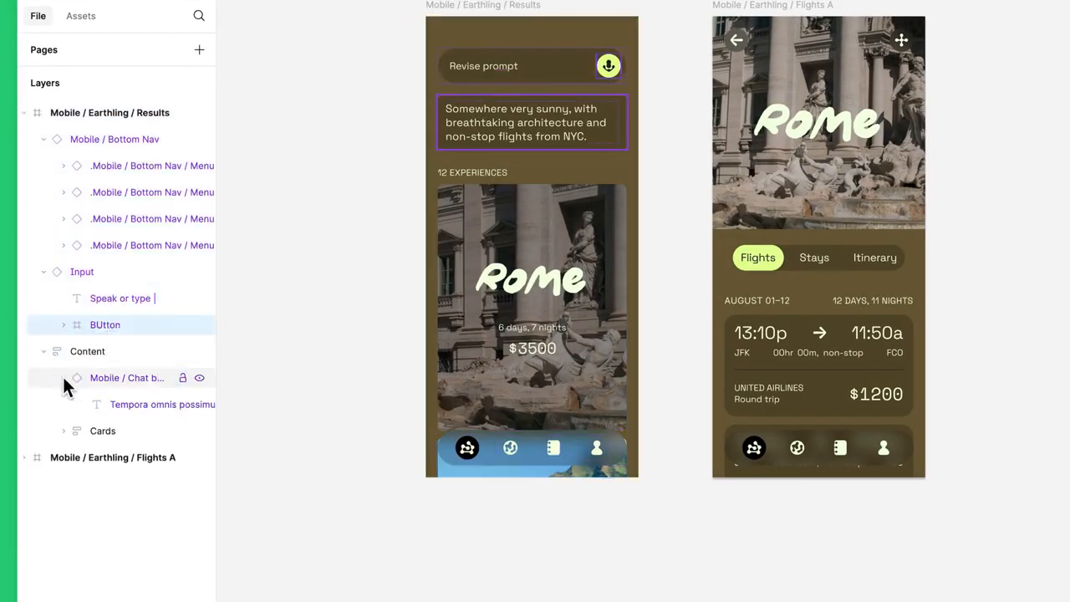
left_click(62, 431)
left_click(159, 458)
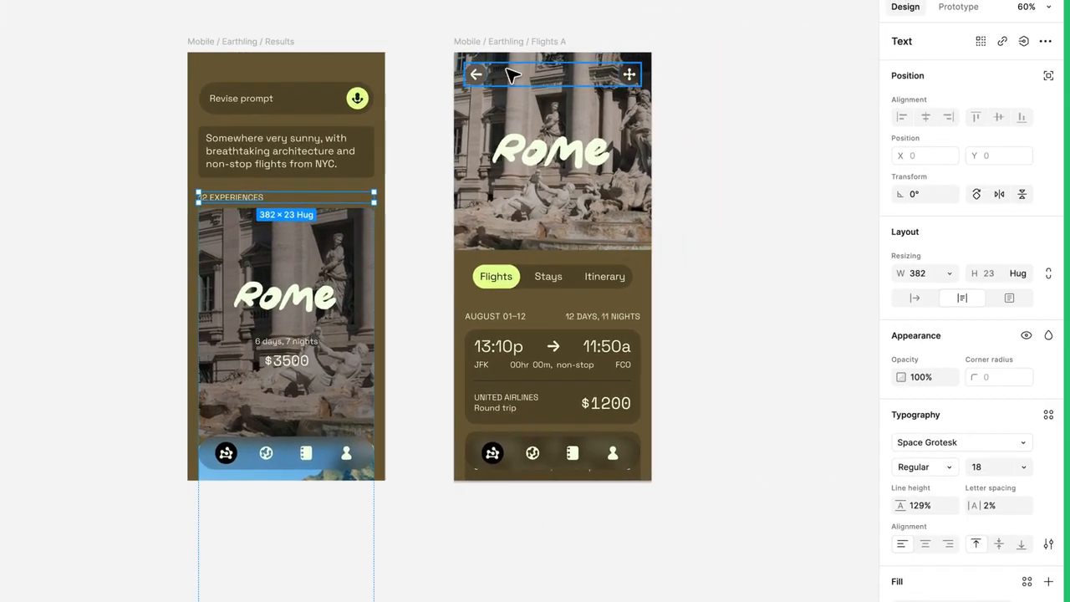
- Turn off Clip content for the Mobile / Earthling / Flights A frame and examine the cards extending past its bottom edge
left_click(795, 4)
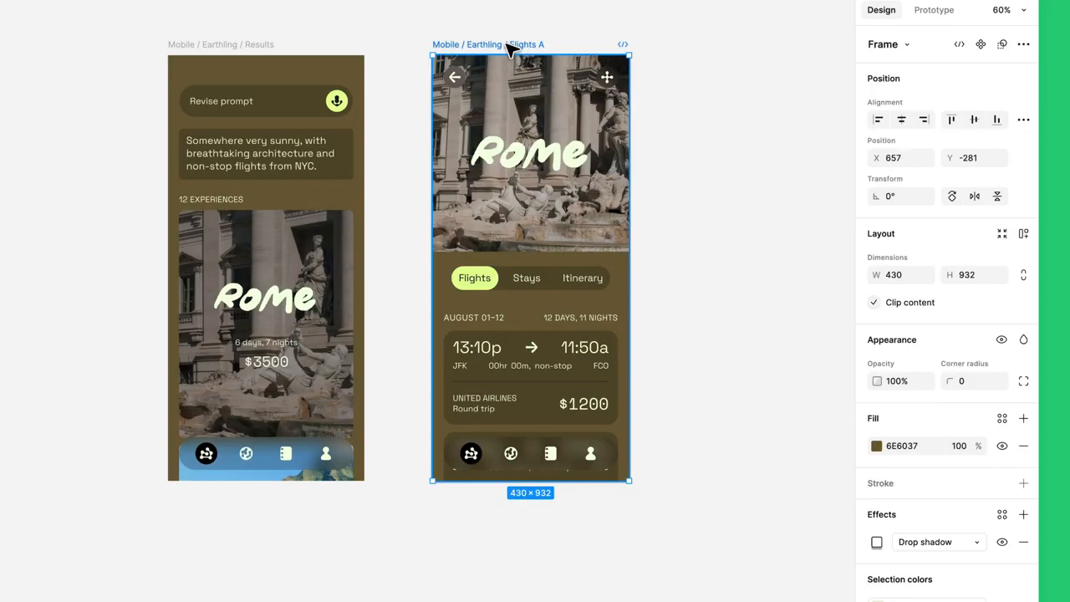
left_click(875, 305)
scroll(768, 321, "down", 3)
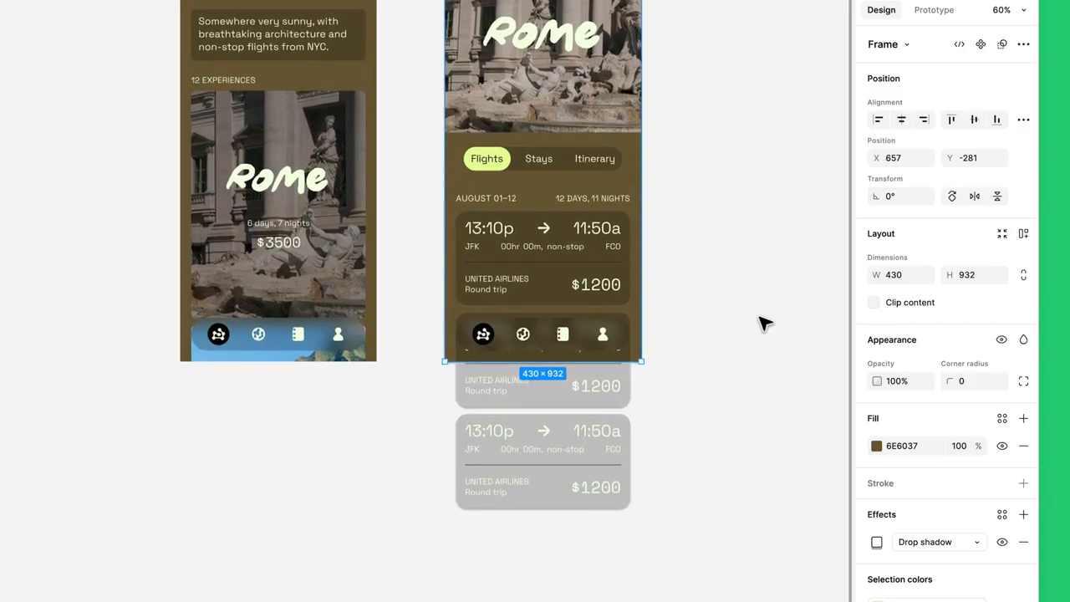
scroll(766, 324, "up", 3)
scroll(765, 324, "left", 2)
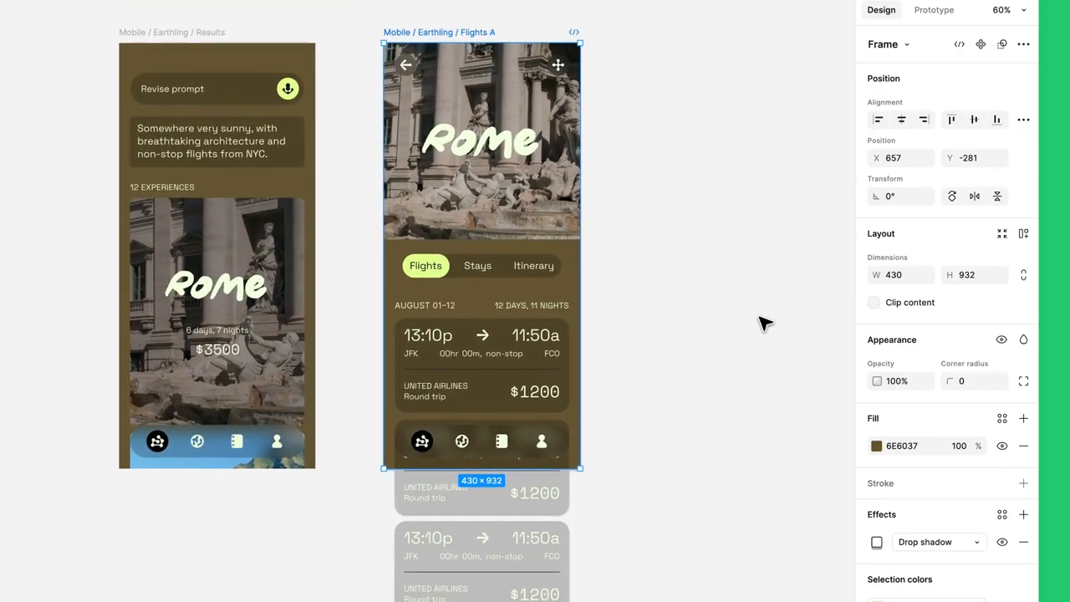
- Examine the constraints and prototype scroll behavior of the nested auto layout frame holding the flight cards in Flights A
double_click(567, 331)
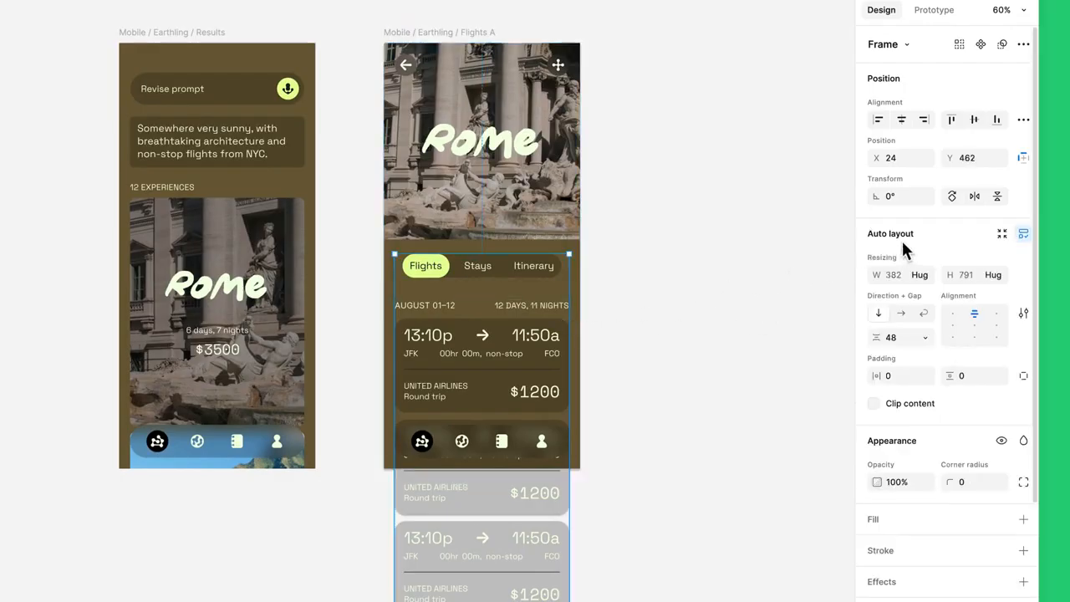
left_click(1022, 158)
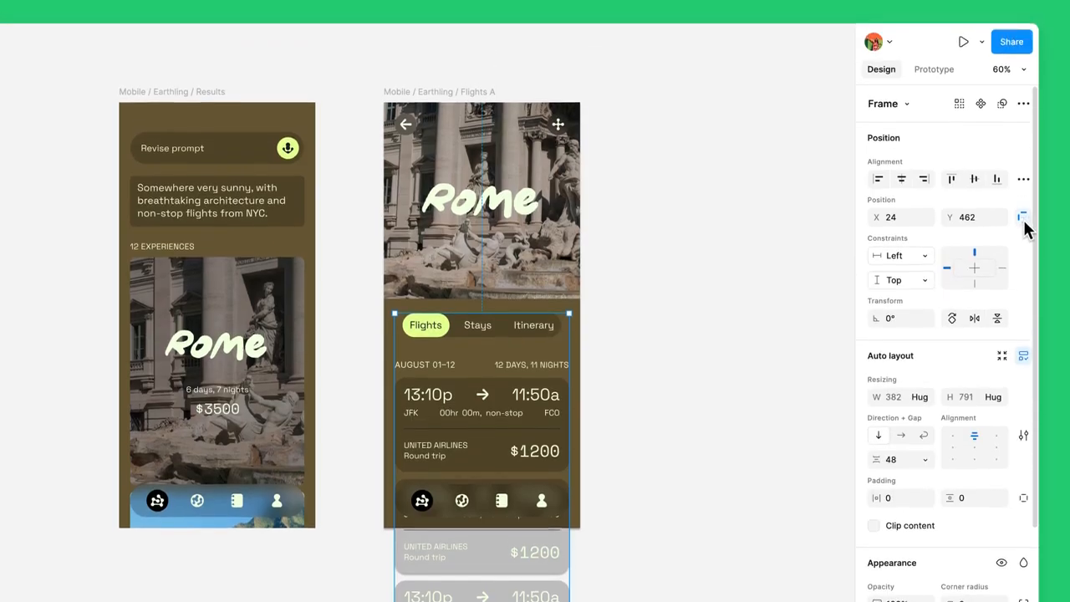
left_click(940, 11)
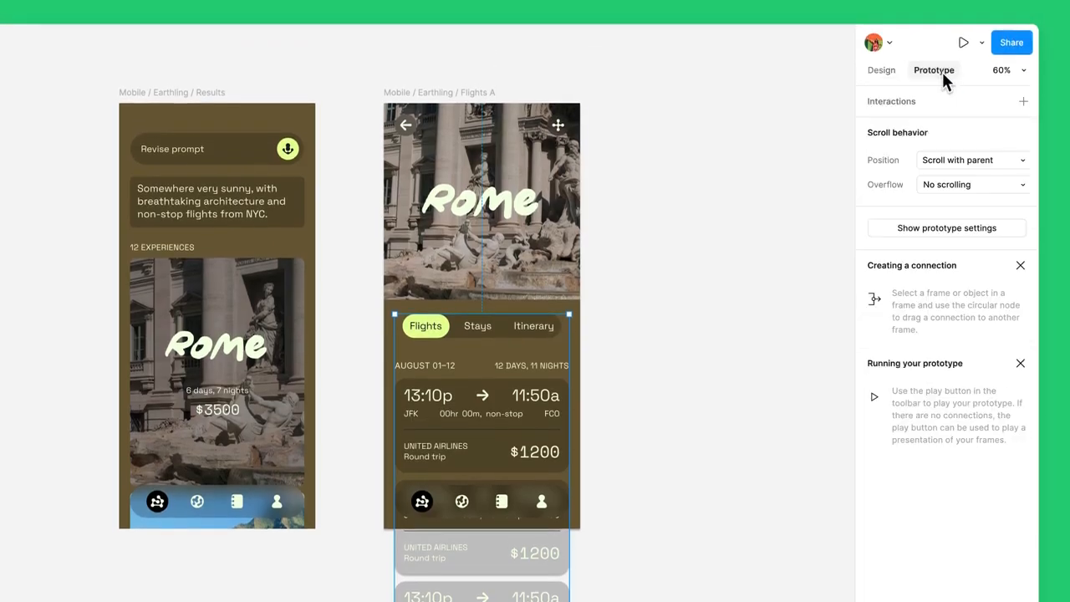
left_click(299, 335)
left_click_drag(304, 373, 391, 318)
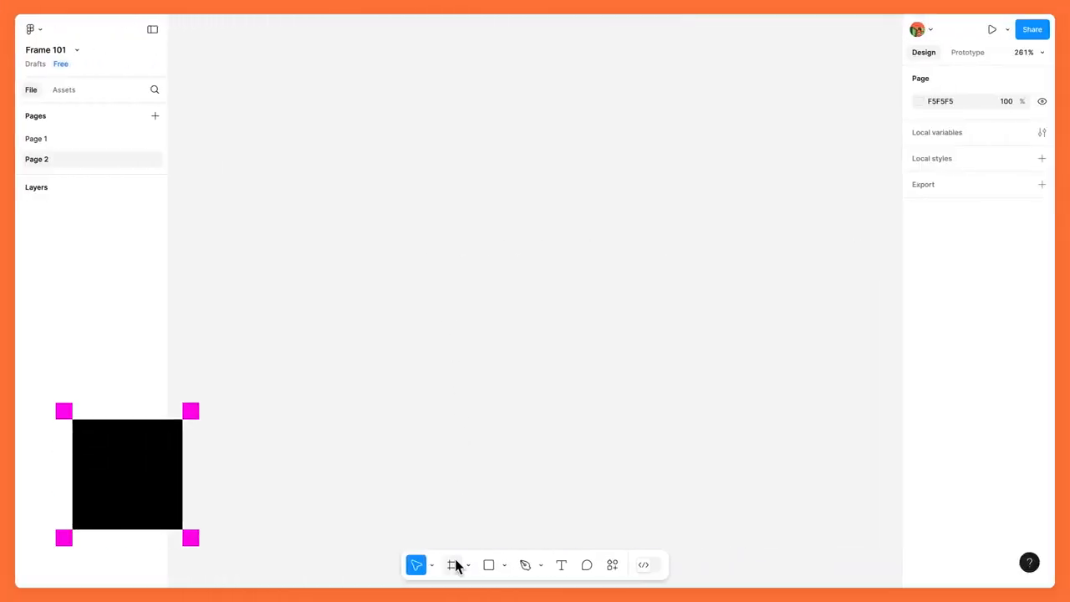
- Place a default 100 × 100 frame on Page 2 and draw a larger rectangular frame beside it
left_click(452, 565)
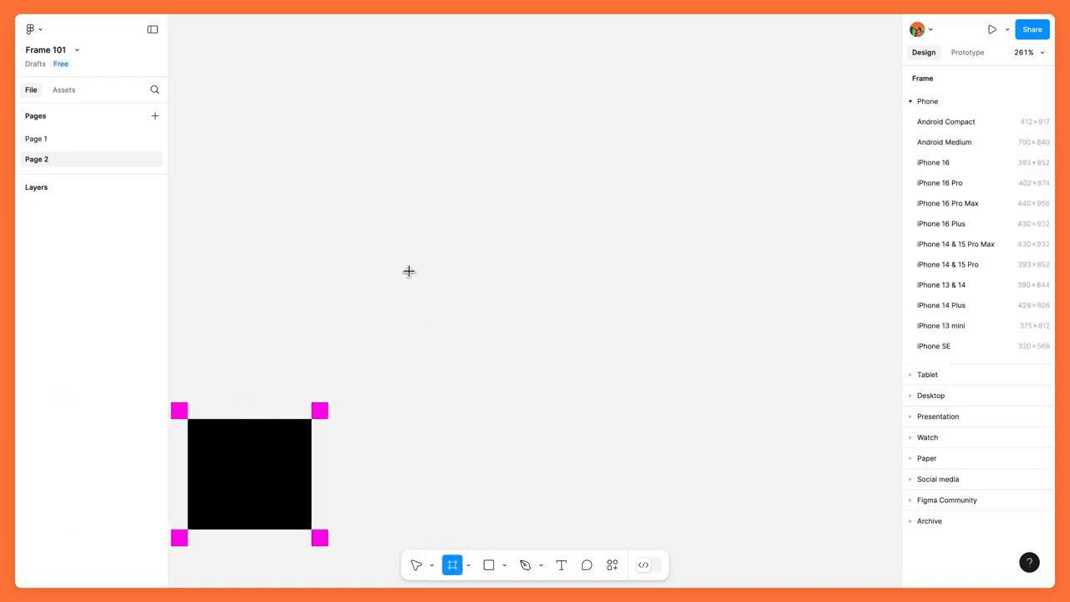
left_click(409, 271)
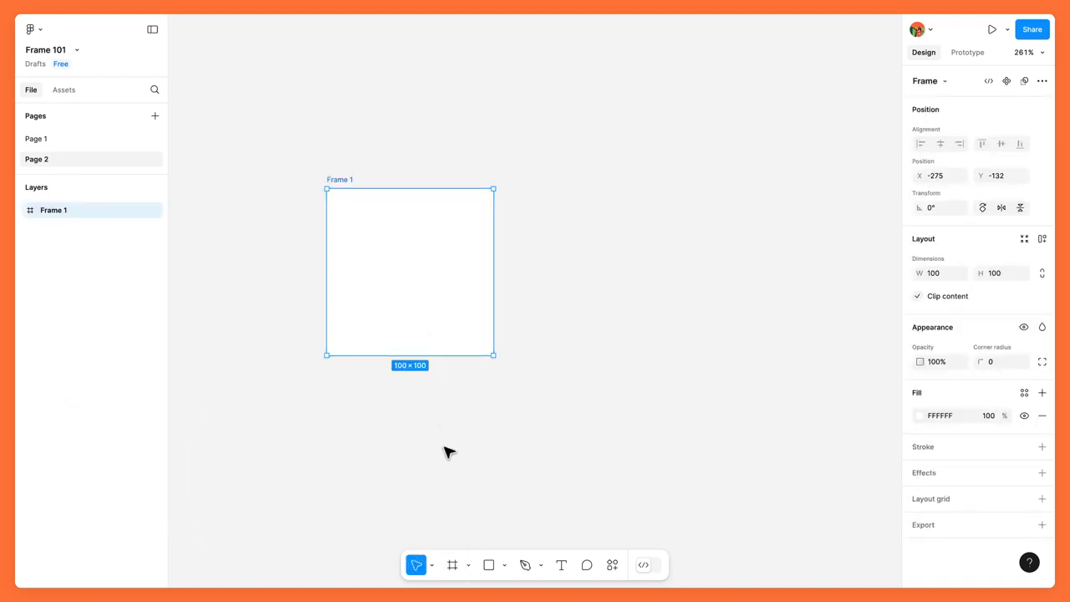
left_click(457, 565)
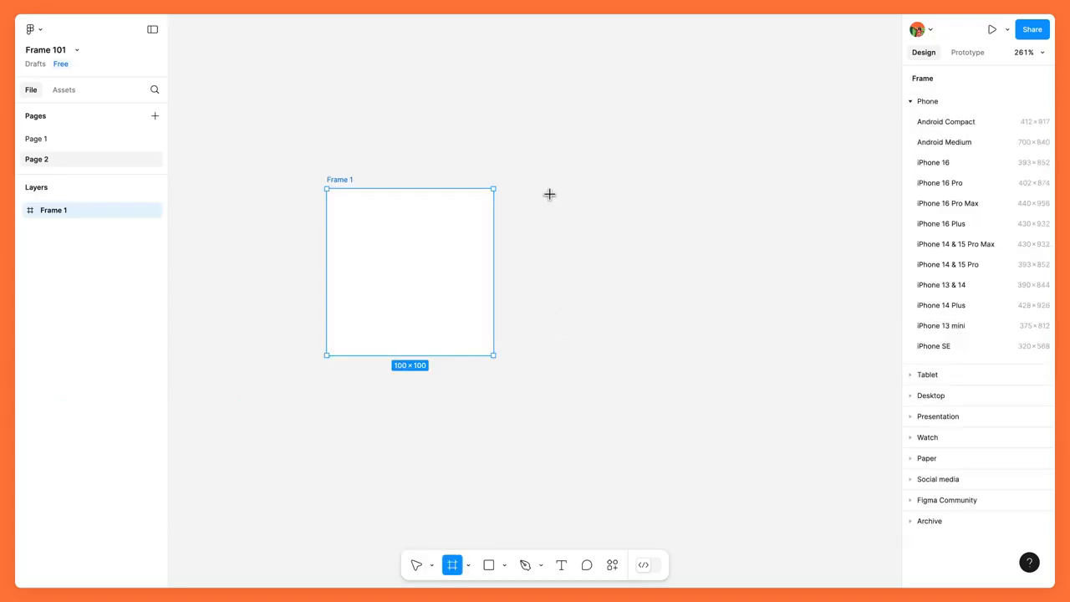
left_click_drag(550, 193, 838, 409)
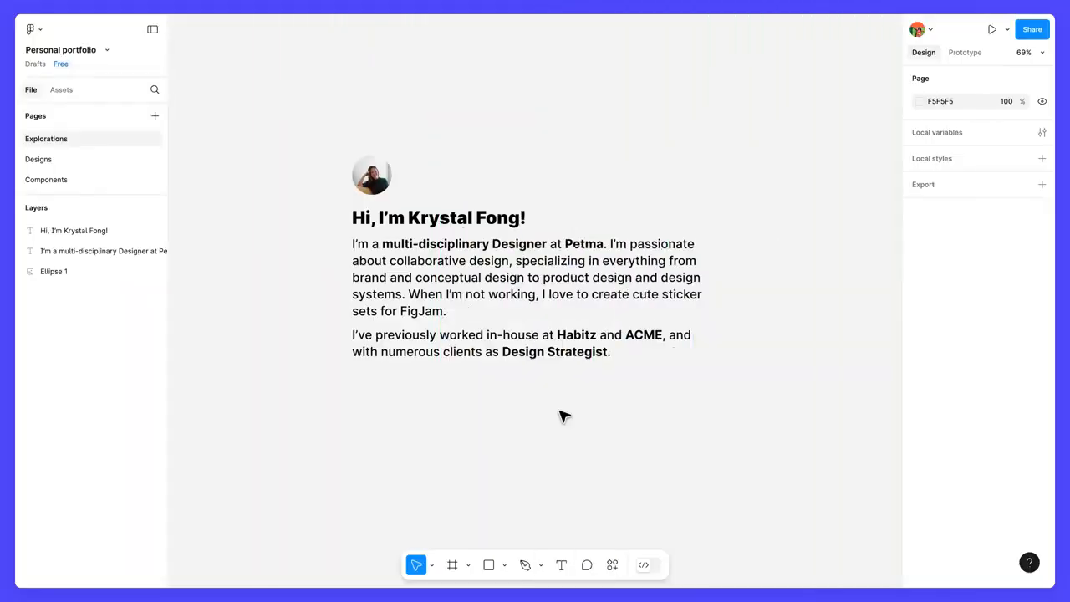
- Draw a frame of about 1007 × 609 around the profile picture, heading and bio text
left_click(452, 565)
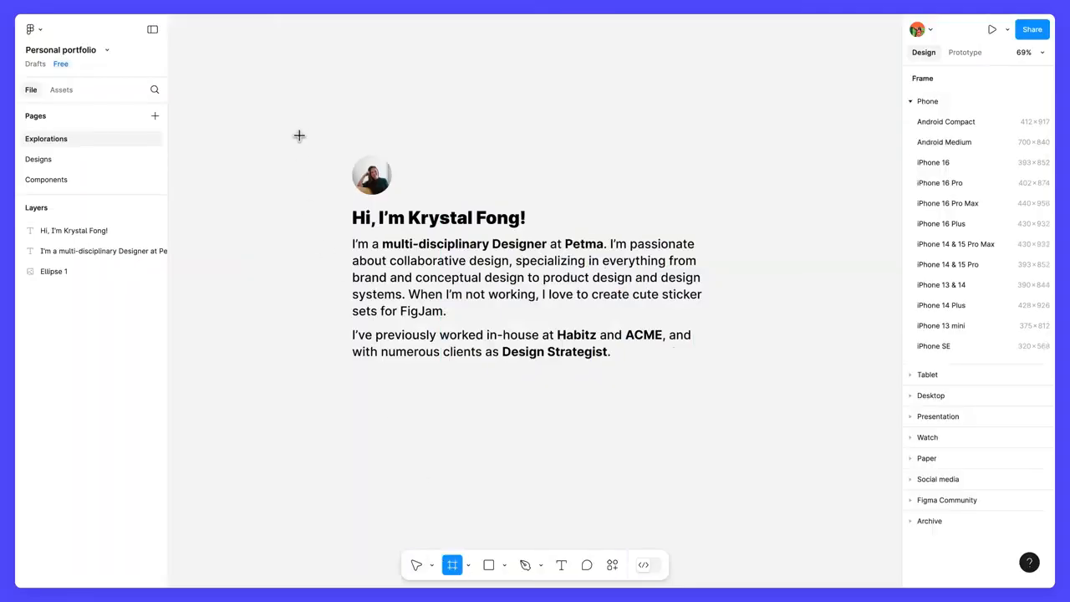
mouse_move(299, 131)
left_mouse_down()
mouse_move(391, 204)
mouse_move(745, 399)
left_mouse_up()
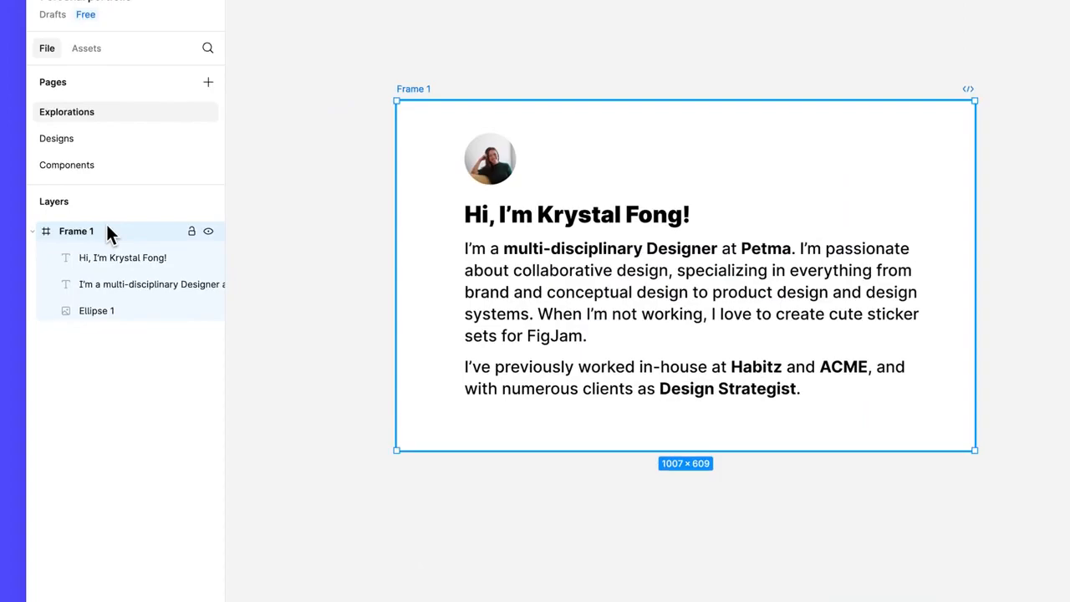
- Collapse and re-expand Frame 1's layers, and toggle the frame's visibility off and back on
left_click(32, 231)
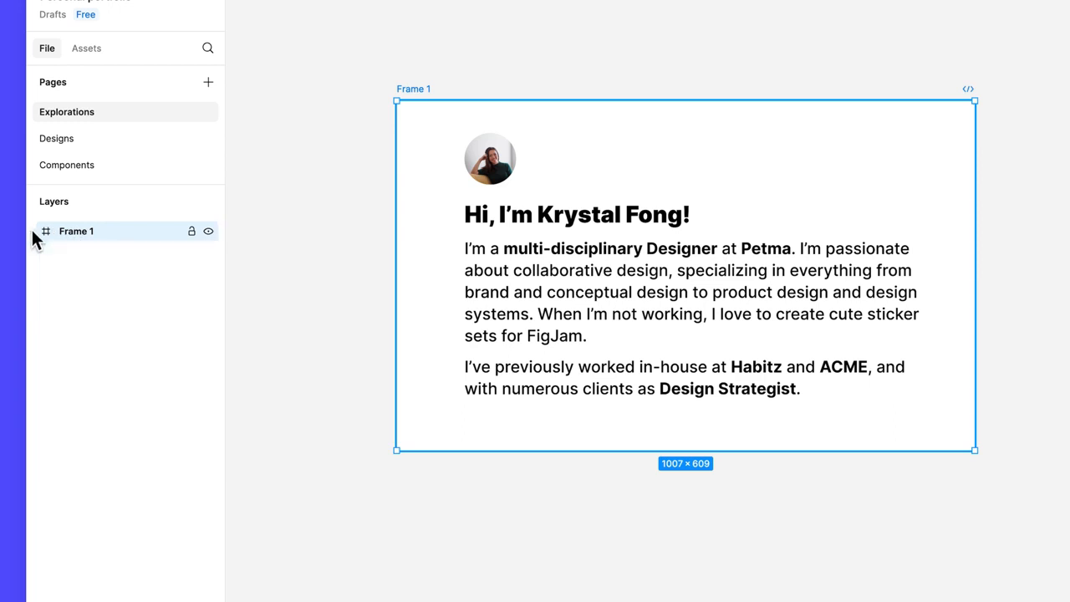
left_click(32, 230)
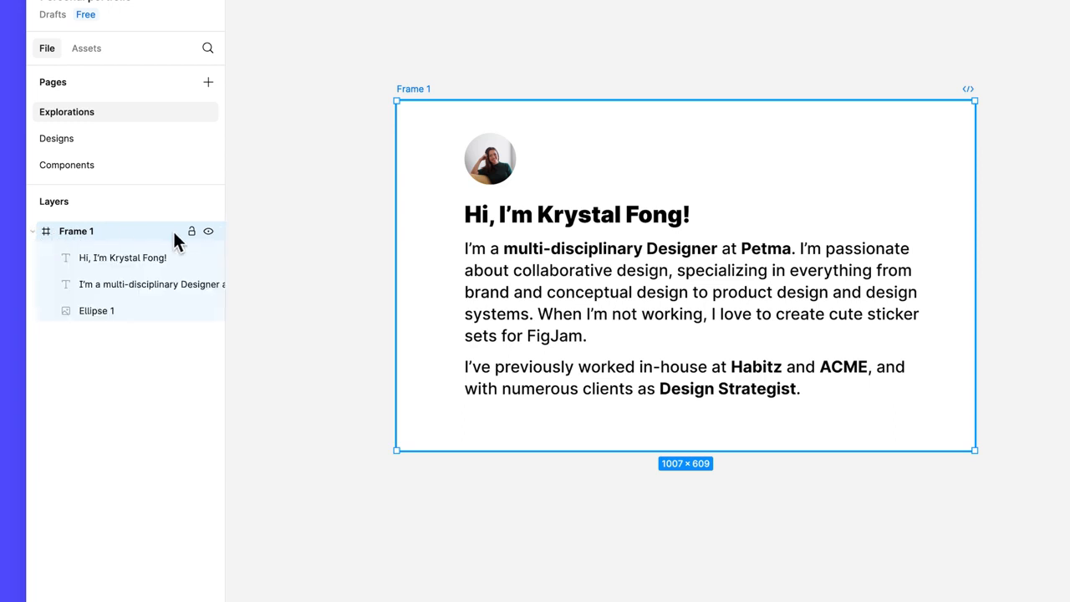
left_click(208, 233)
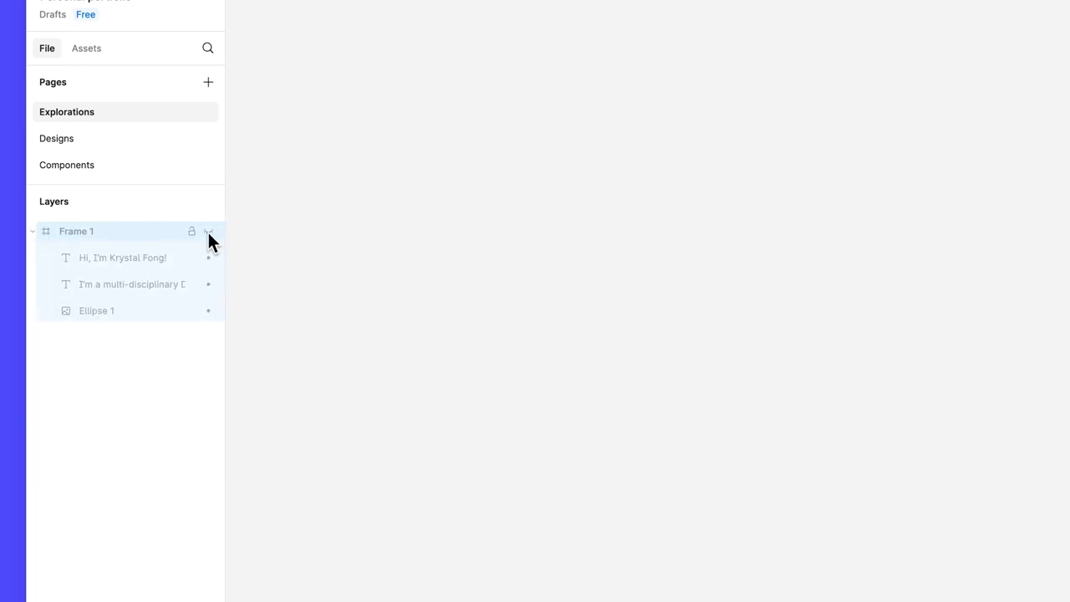
left_click(208, 232)
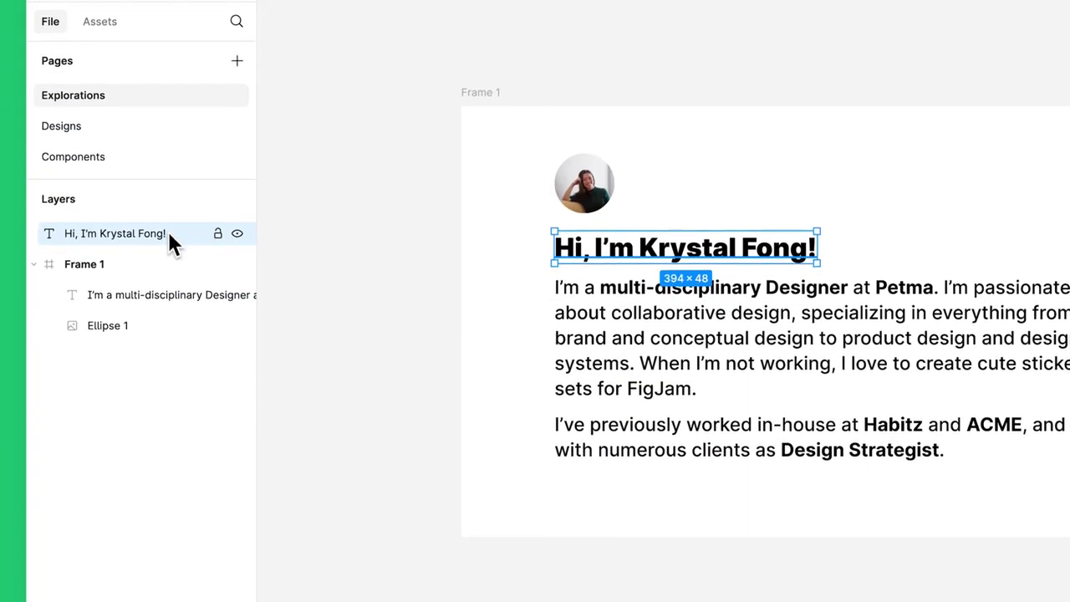
- Nest the heading text layer inside Frame 1 above the bio text, and check it by collapsing and re-expanding the frame
left_click_drag(168, 234, 168, 276)
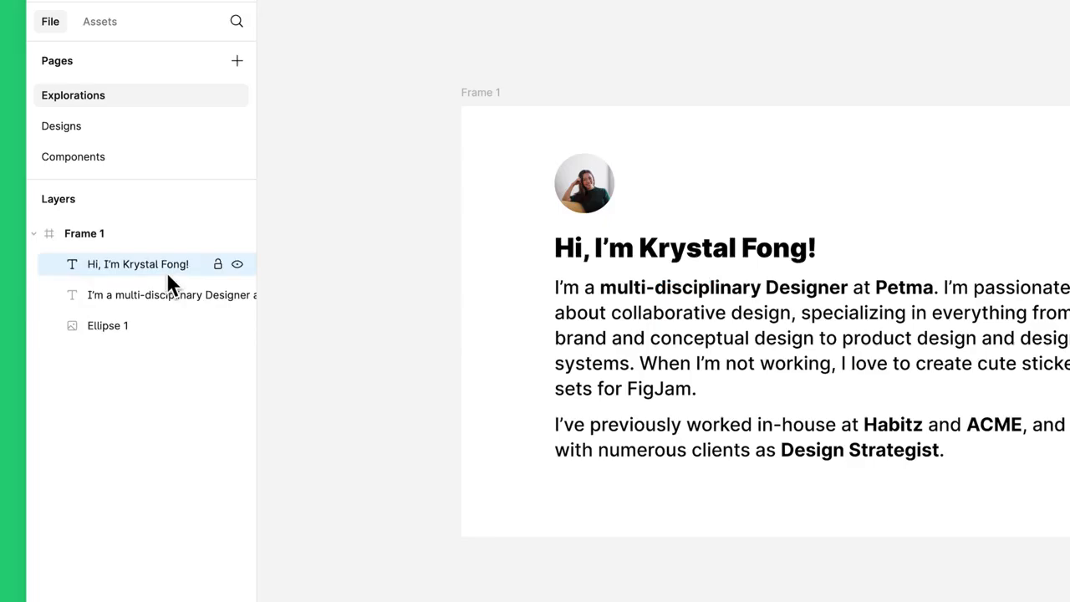
left_click(34, 234)
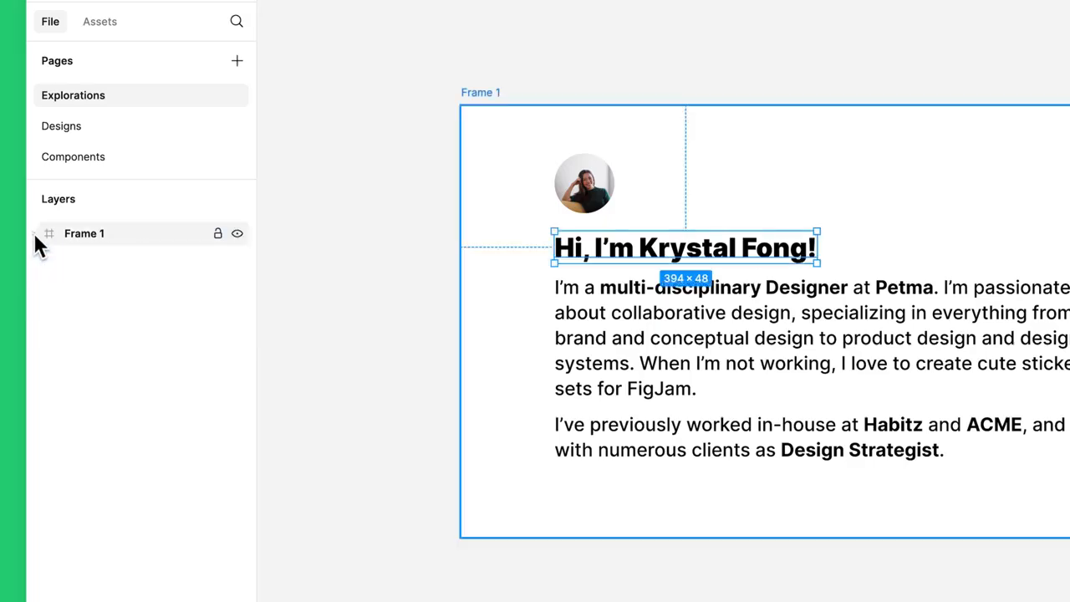
left_click(34, 233)
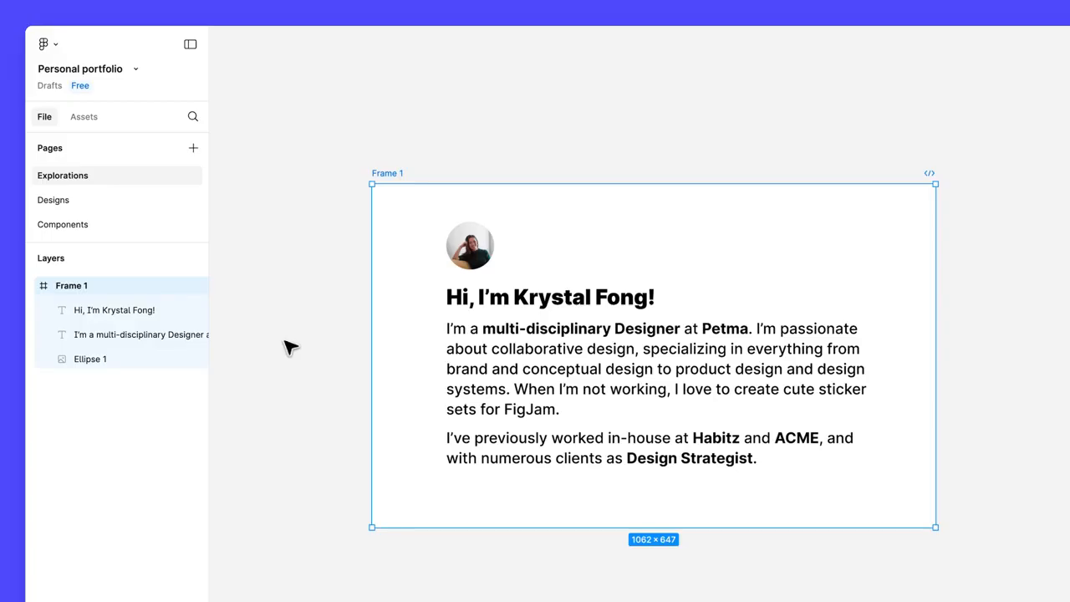
- Rename Frame 1 to "Landing page hero"
double_click(106, 287)
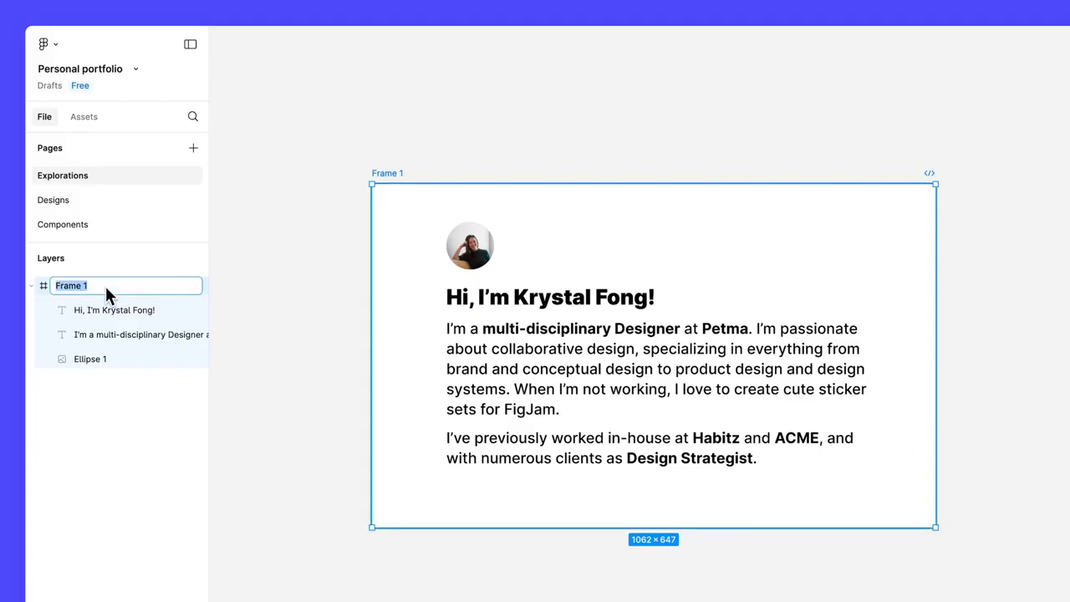
type("Landing page hero")
key("Return")
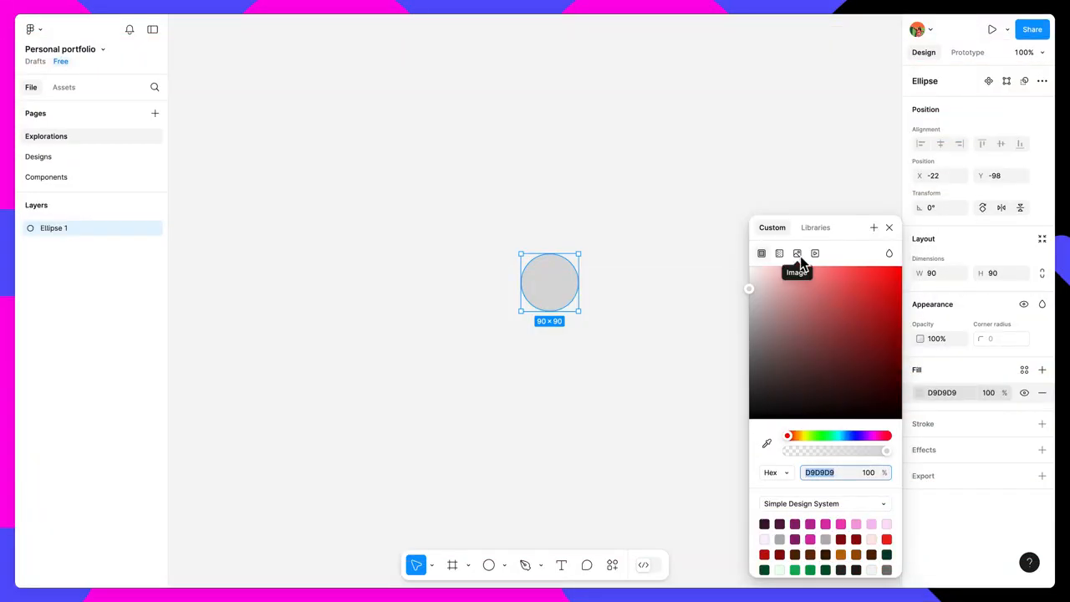
- Change the 90 × 90 ellipse's fill to an image and upload the profile photo from the computer
left_click(799, 254)
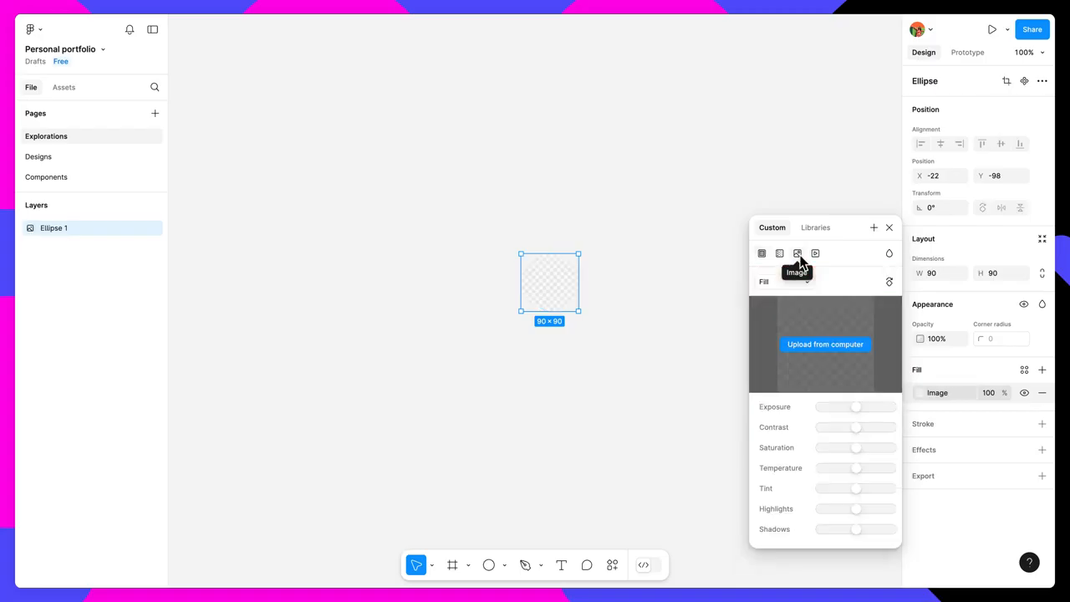
left_click(850, 350)
double_click(544, 223)
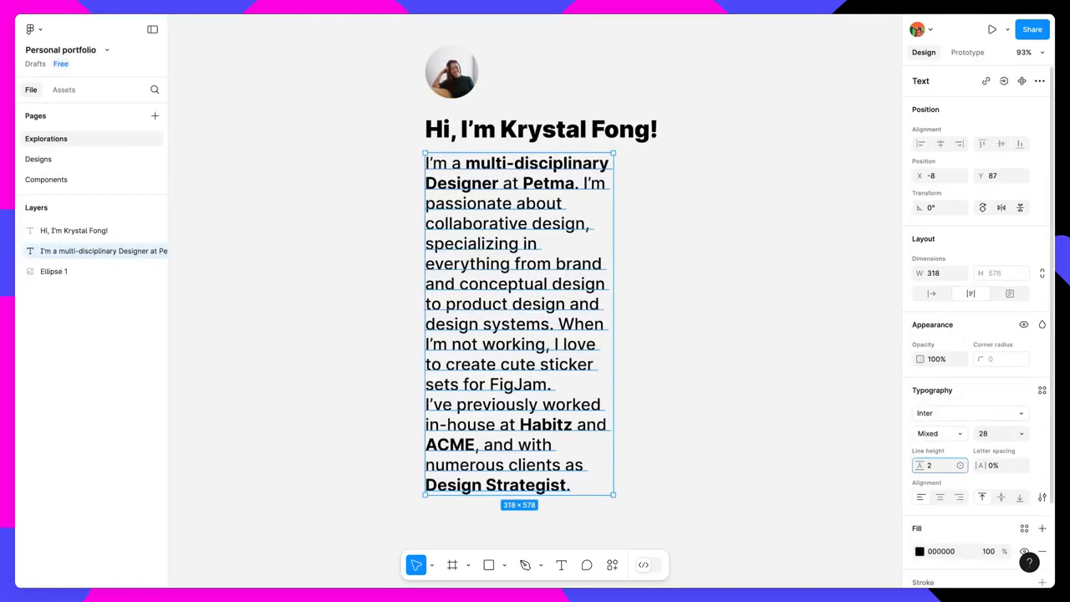
- Set the bio text's line height to 38 and open its paragraph spacing for editing
type("38")
key("Return")
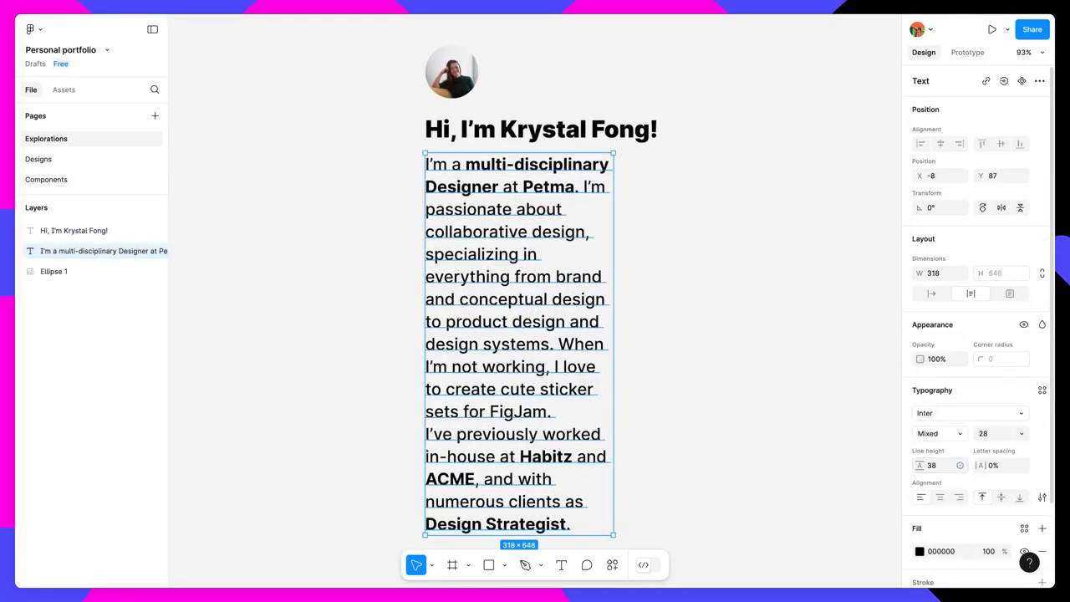
left_click(1042, 496)
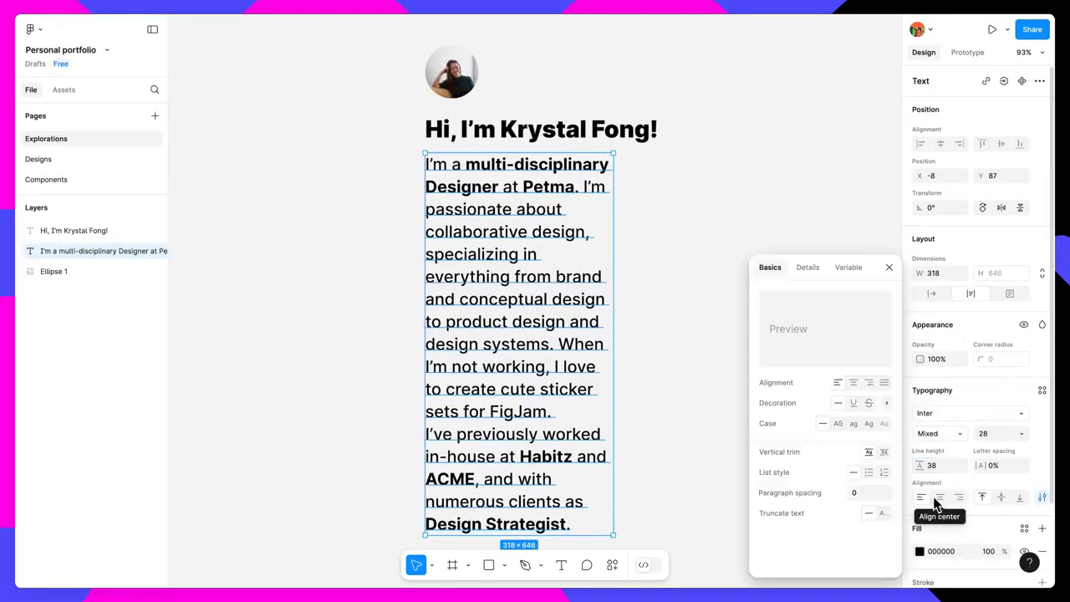
left_click(862, 492)
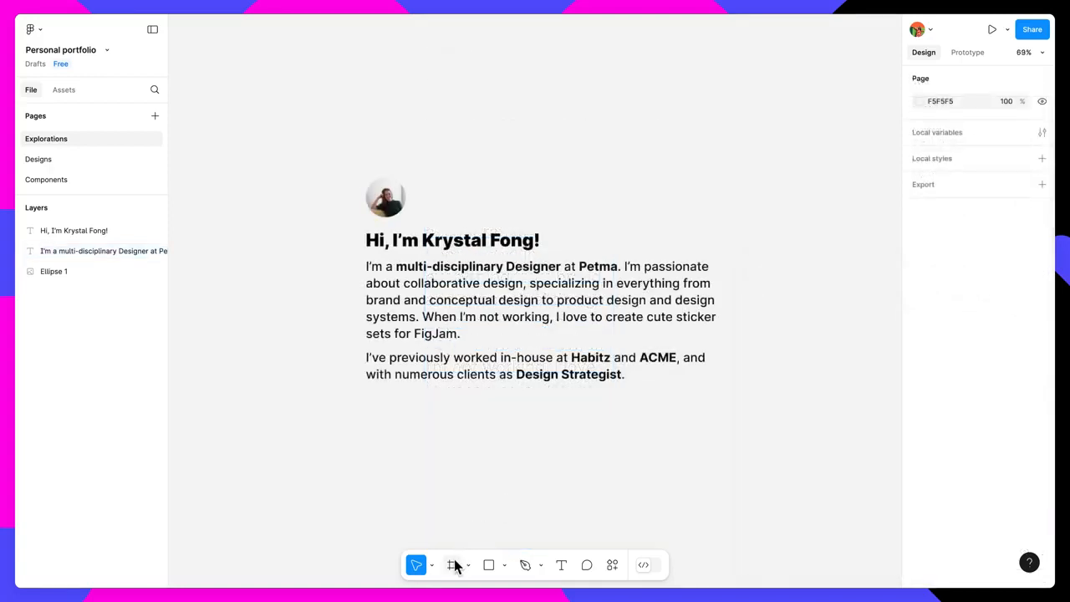
- Draw a frame of about 1062 × 647 around the profile photo, heading and bio text
key("f")
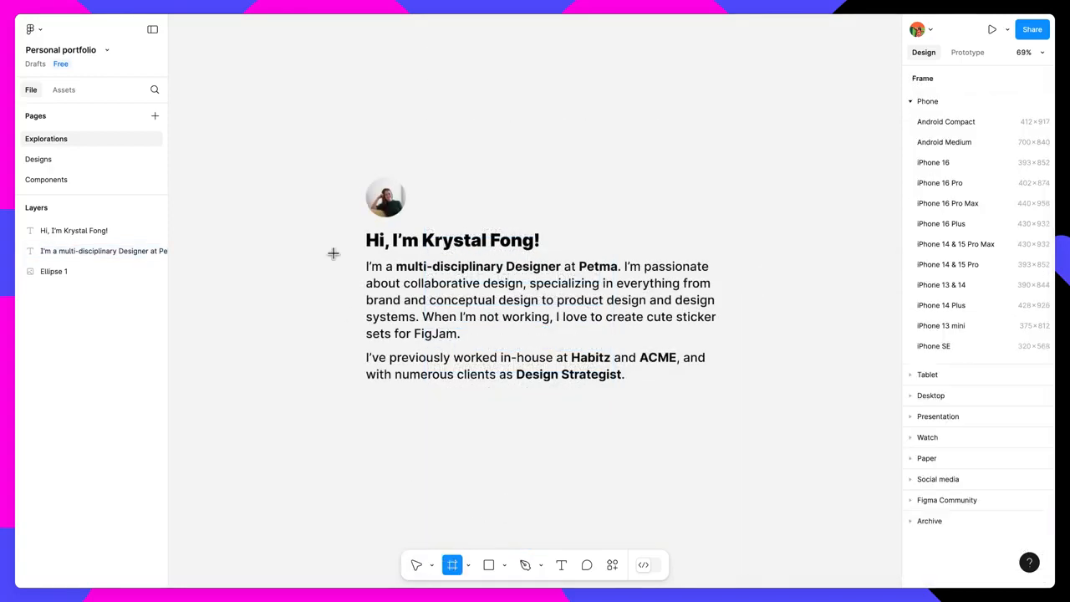
left_click_drag(303, 145, 774, 433)
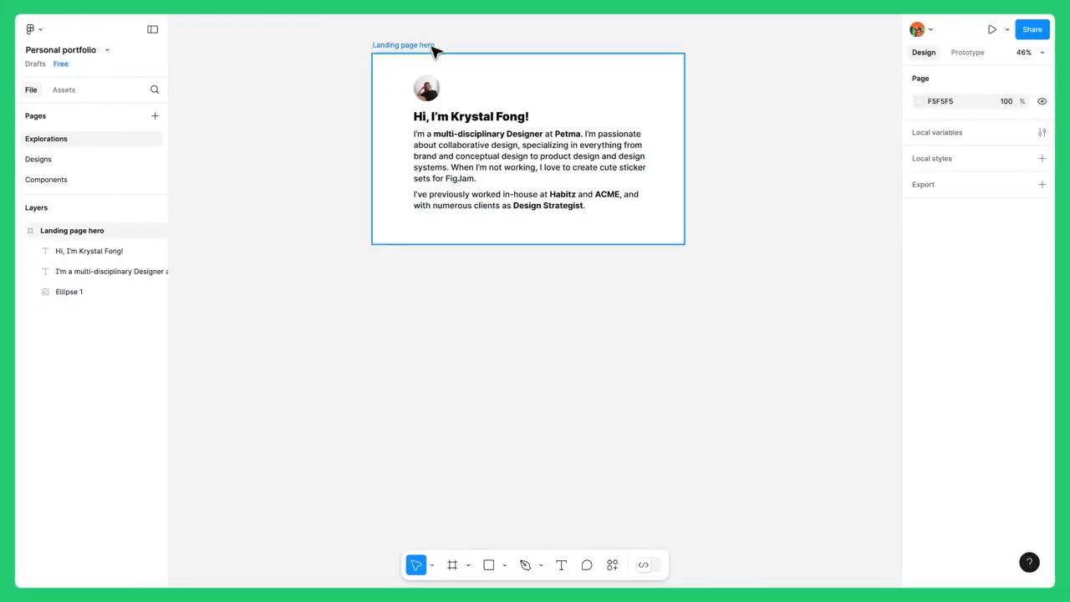
- Copy the "Landing page hero" frame and paste the duplicate on the canvas below the original
left_click(433, 47)
right_click(433, 48)
left_click(466, 56)
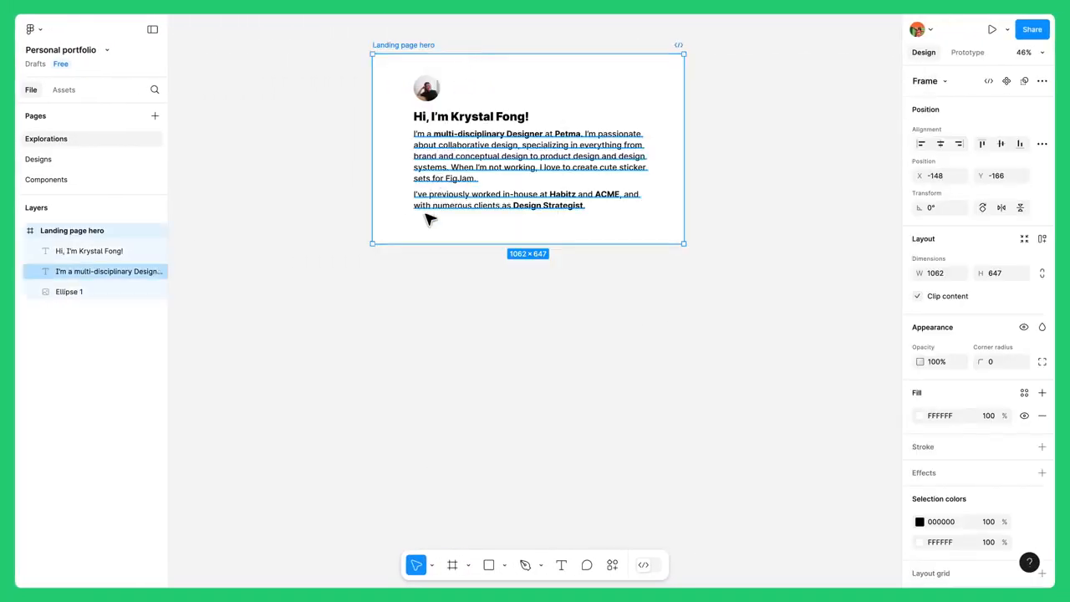
right_click(385, 283)
left_click(409, 295)
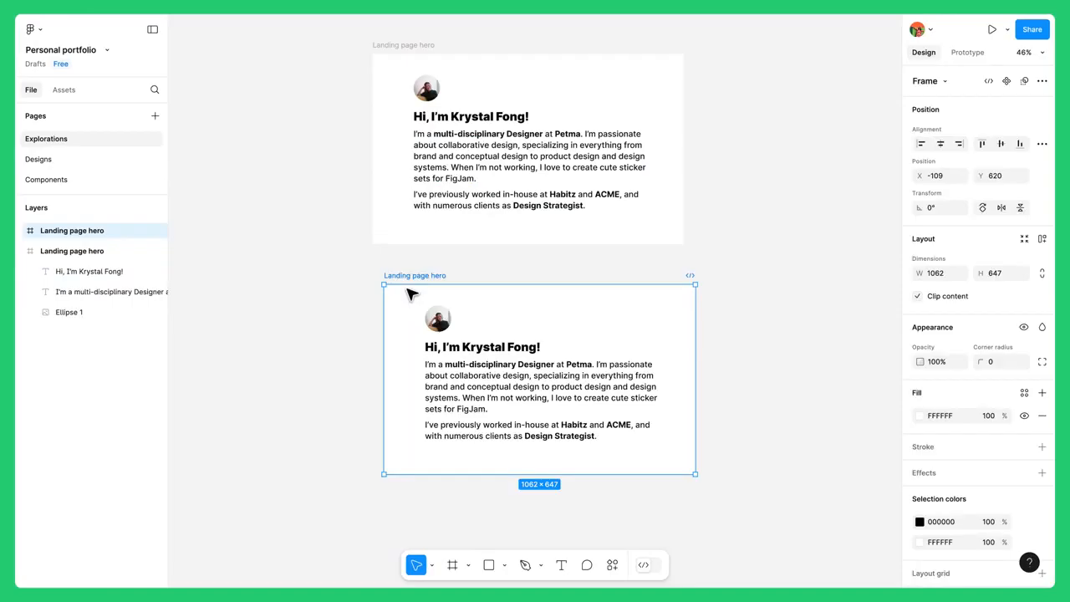
- Change the duplicated frame's fill to the pale teal E2F1F0
left_click(920, 416)
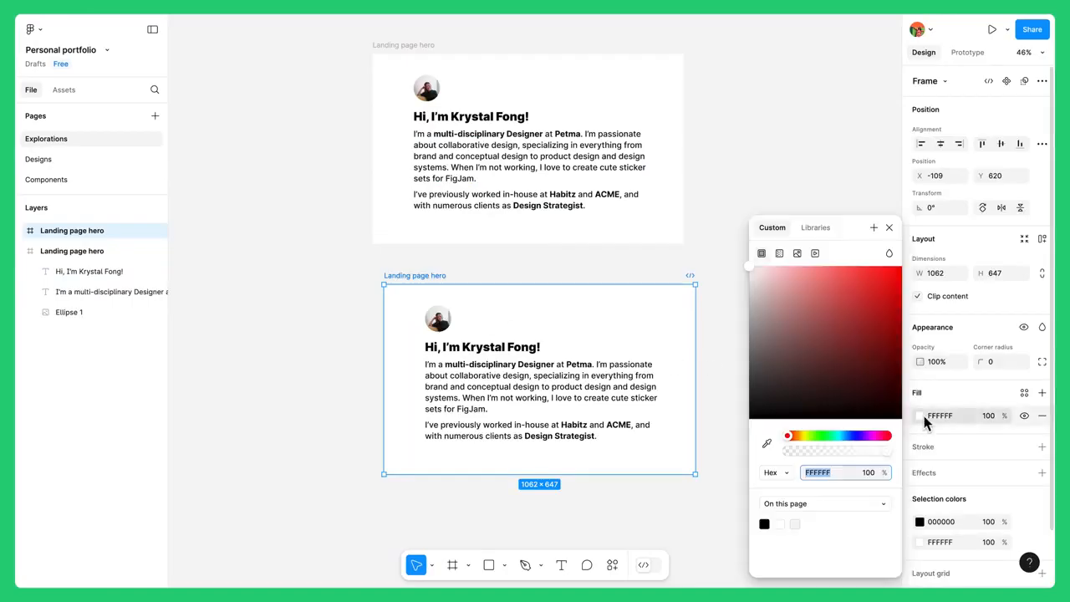
left_click_drag(789, 435, 836, 436)
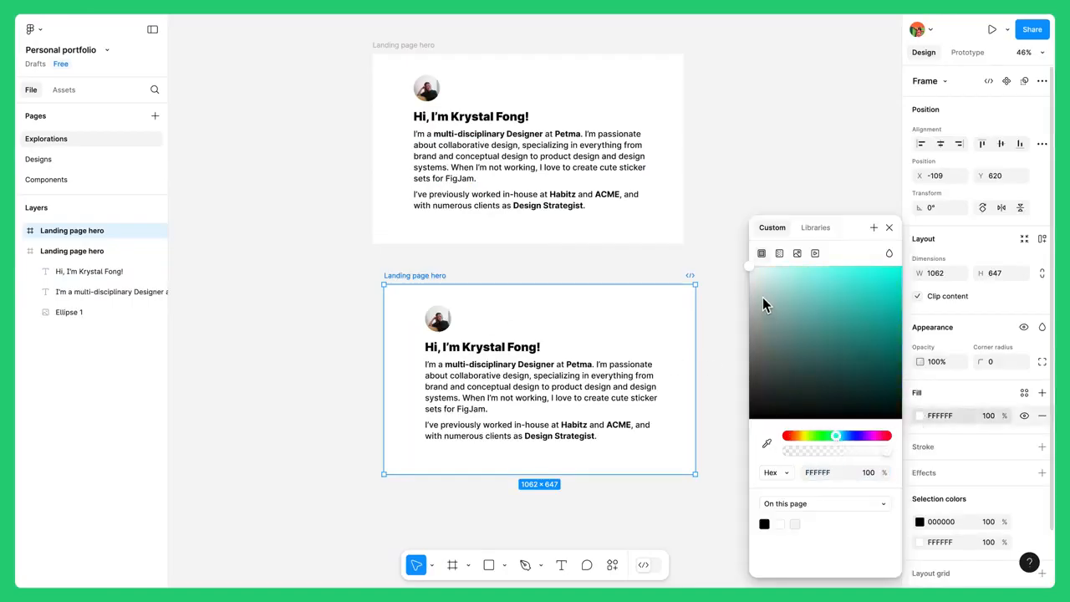
left_click(758, 274)
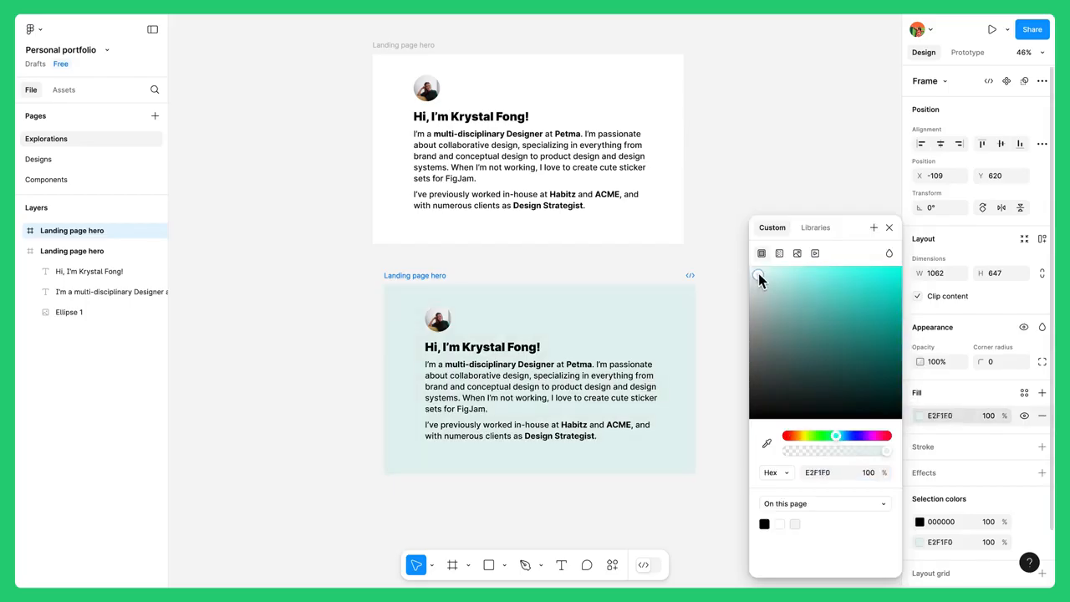
left_click(890, 228)
- Set the font of the heading and bio text in the duplicated frame to Noto Sans
left_click(531, 347)
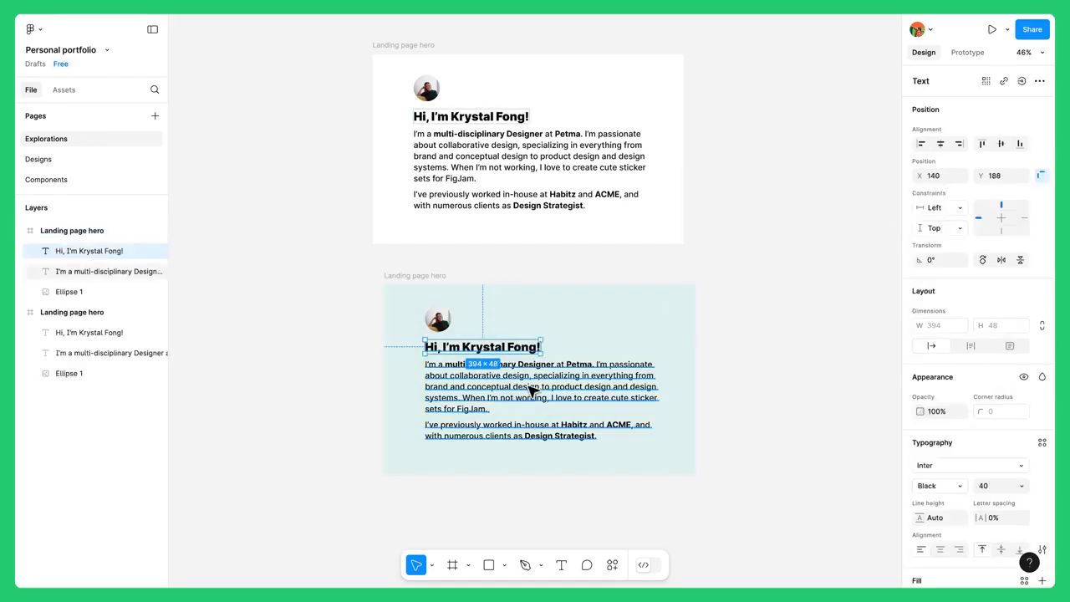
scroll(934, 458, "down", 3)
left_click(942, 375)
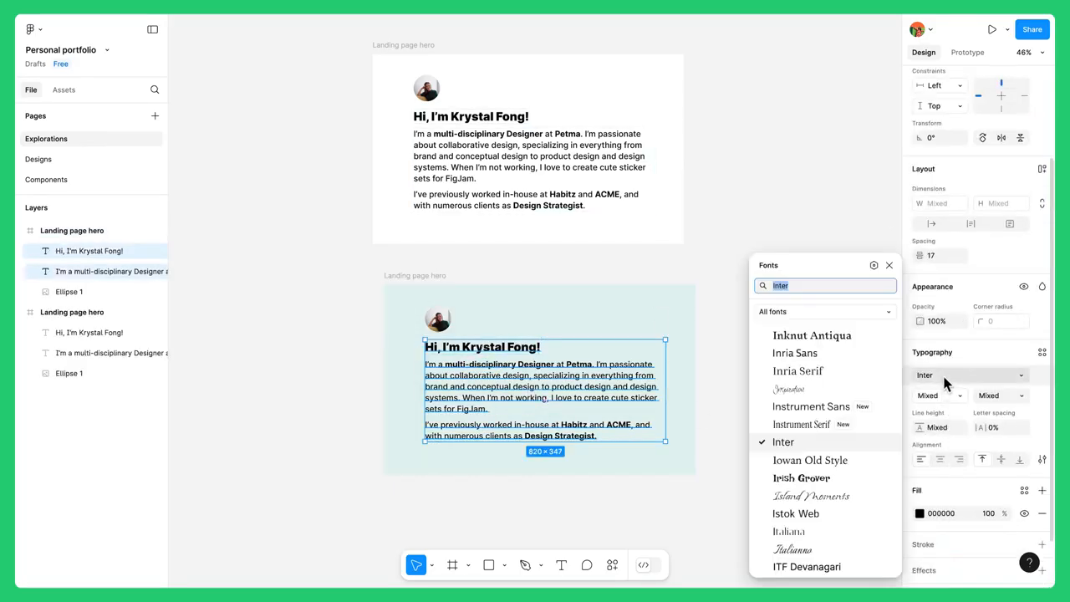
type("noto")
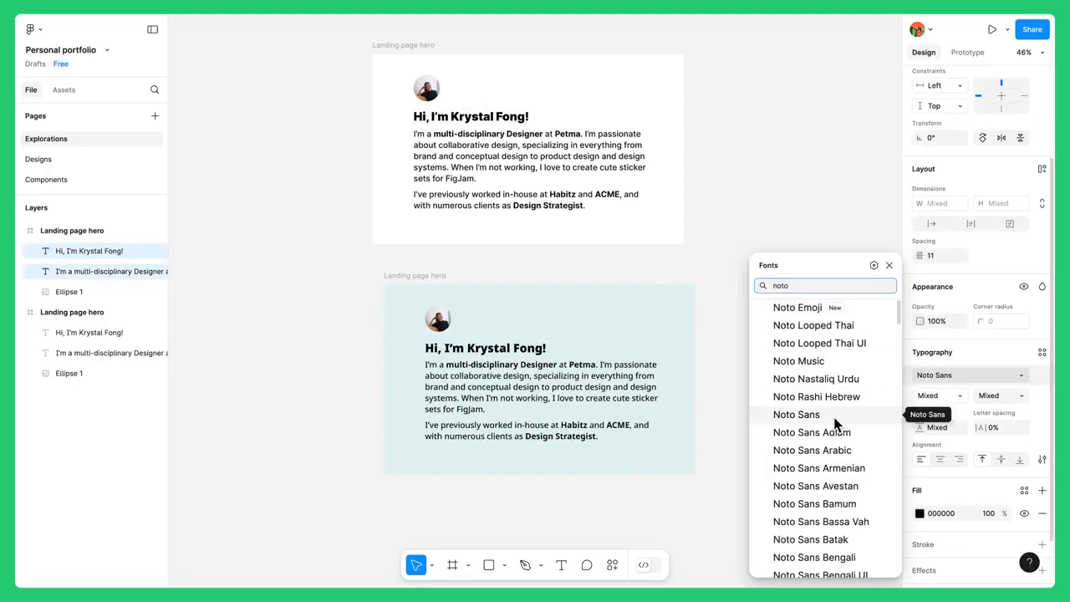
left_click(834, 412)
left_click(731, 415)
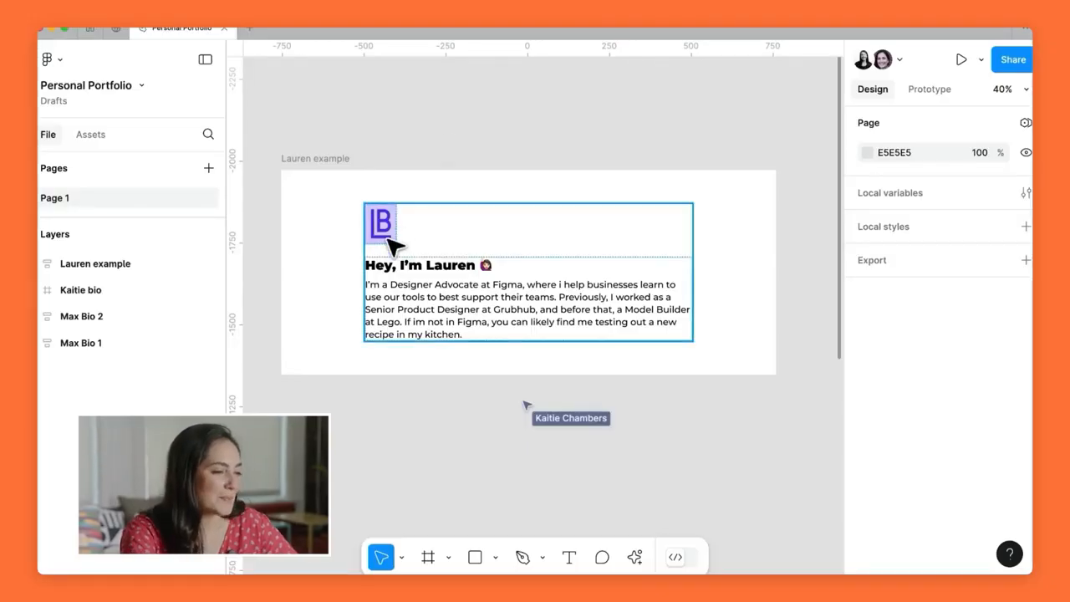
- Select the Content auto layout frame in the example bio and examine its logo up close
left_click(385, 238)
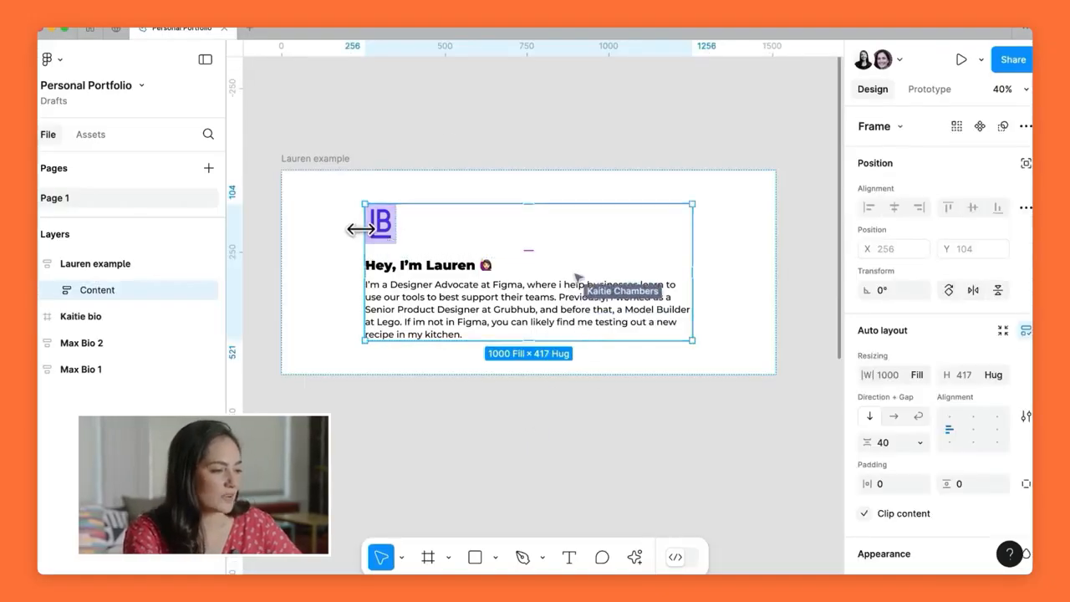
scroll(361, 229, "up", 6)
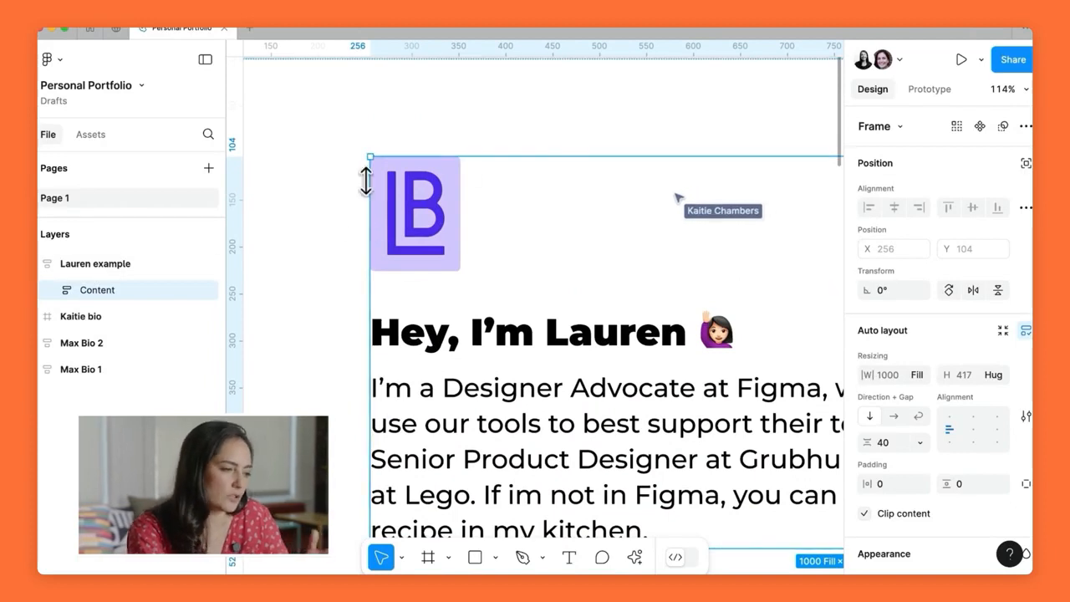